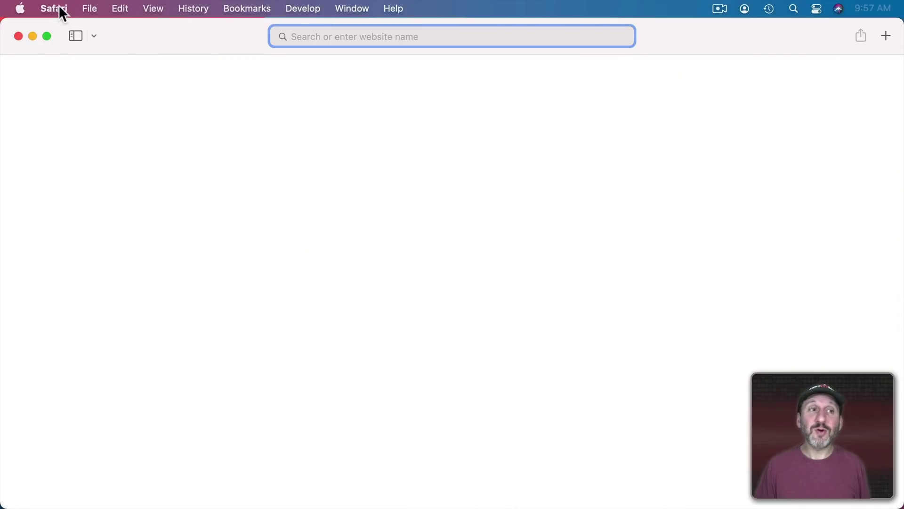
Unlock Safari's saved passwords with the Mac user password to show the google.com login.
click(53, 9)
click(79, 66)
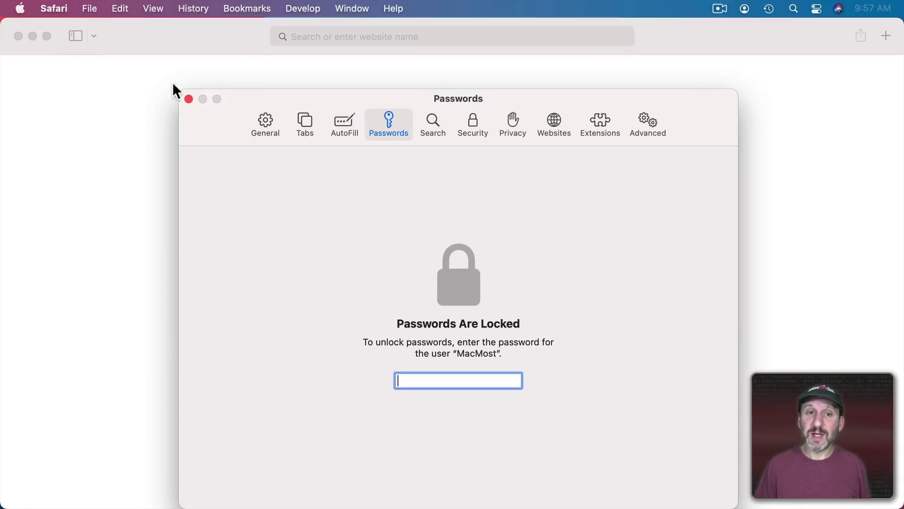
key(Return)
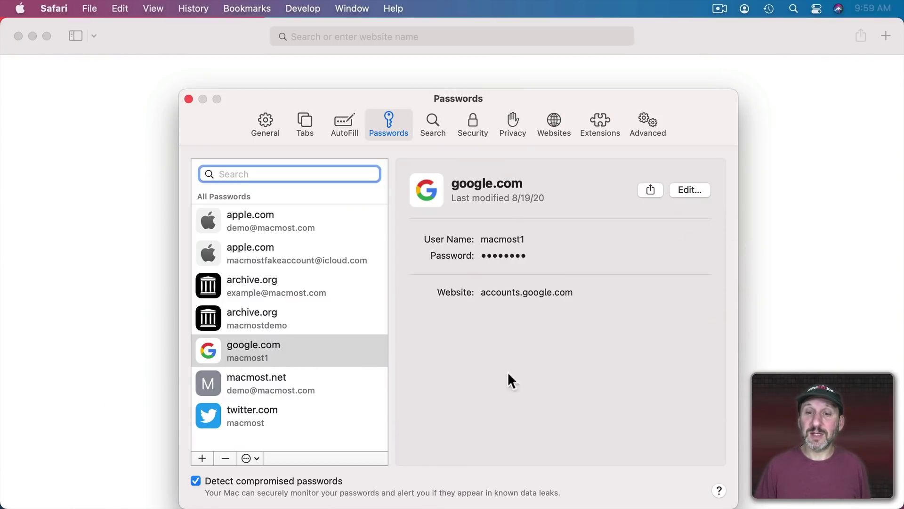
Edit the google.com saved login and begin entering a verification-code setup key.
click(688, 190)
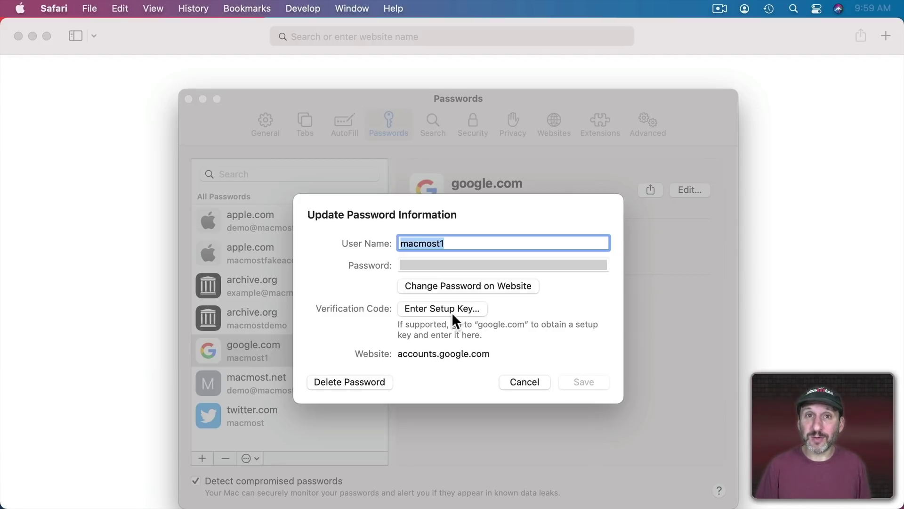
click(445, 308)
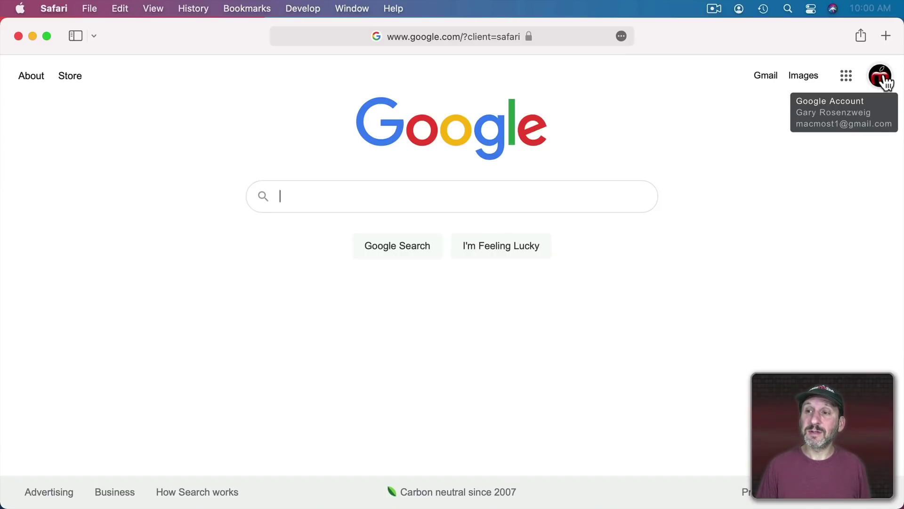
Go to Google Account Security and open the 2-Step Verification settings.
click(881, 78)
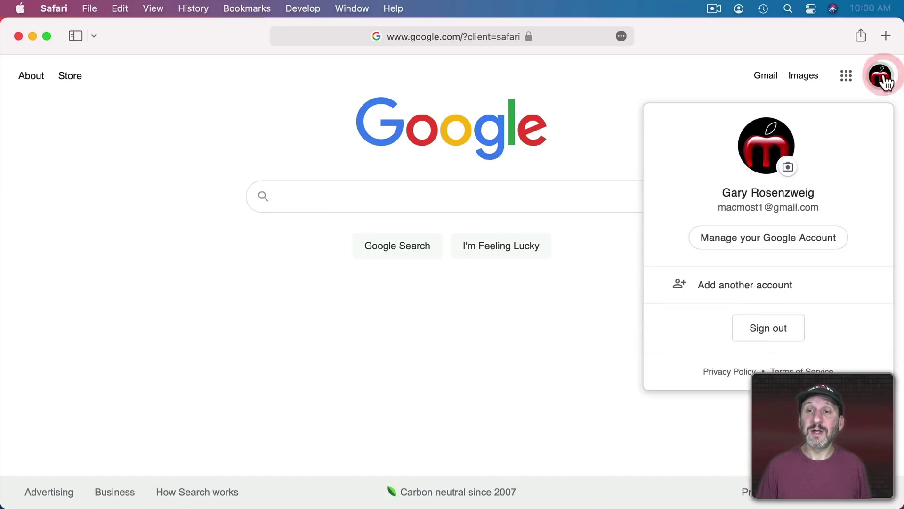
click(803, 230)
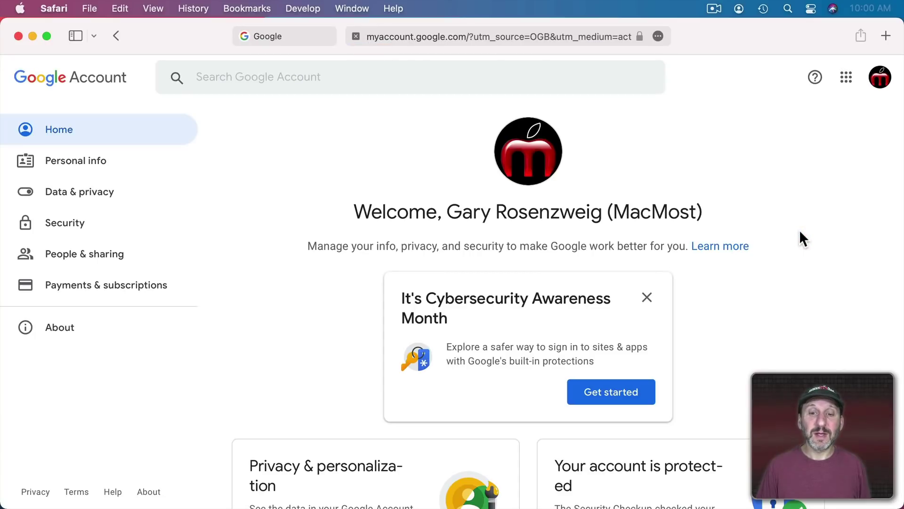
click(66, 221)
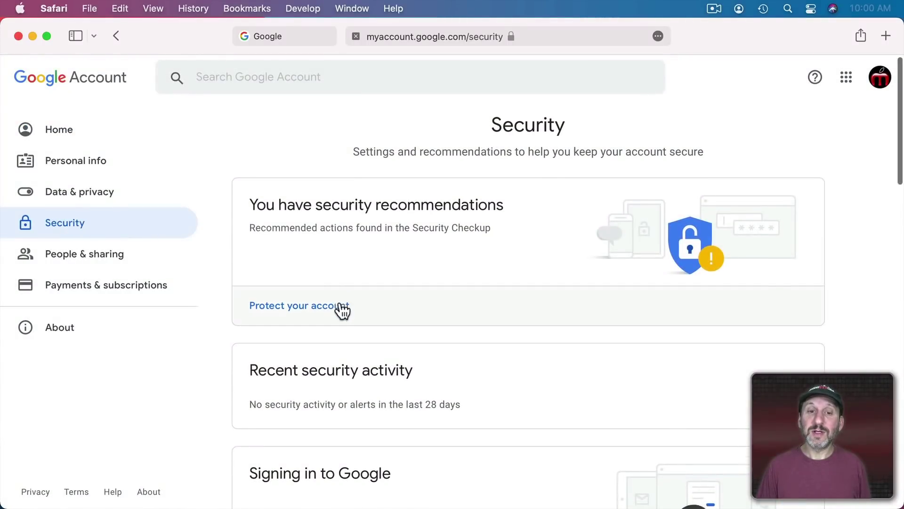
scroll(341, 309, down, 10)
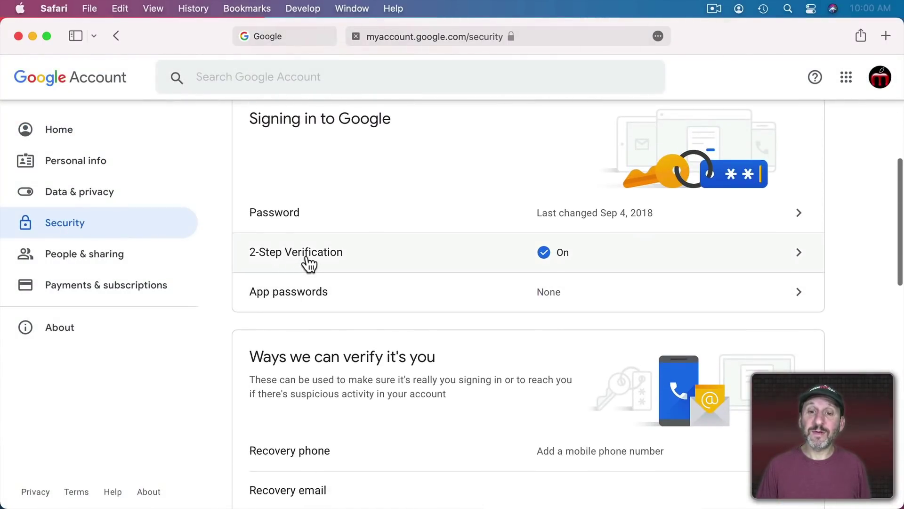
click(348, 252)
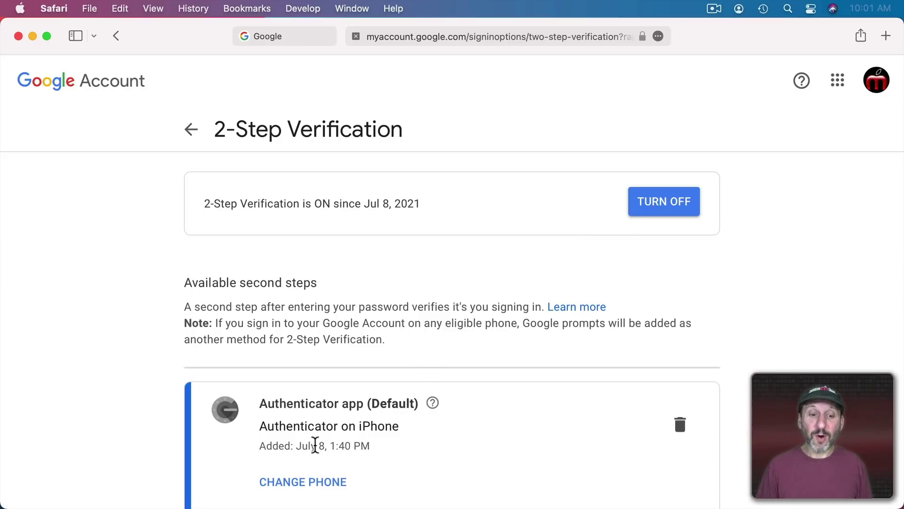
Change the Authenticator app's phone to iPhone and continue to setup.
click(302, 481)
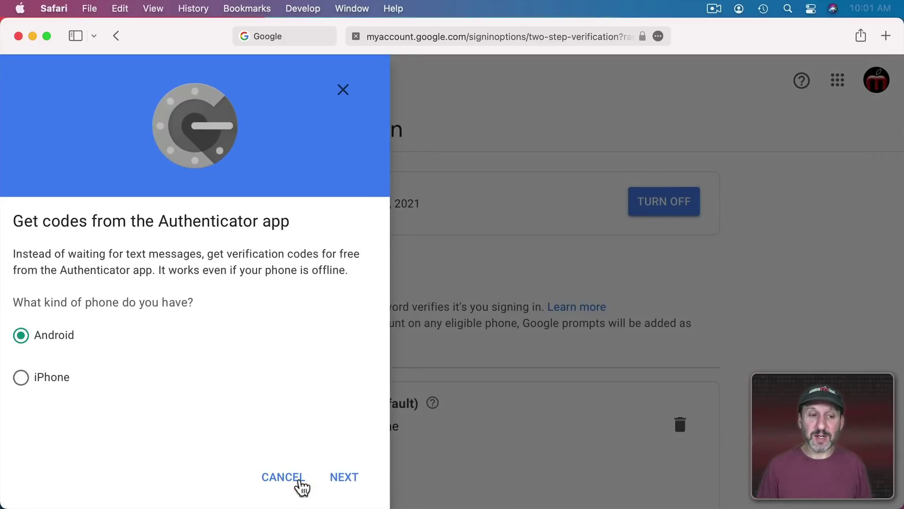
click(20, 379)
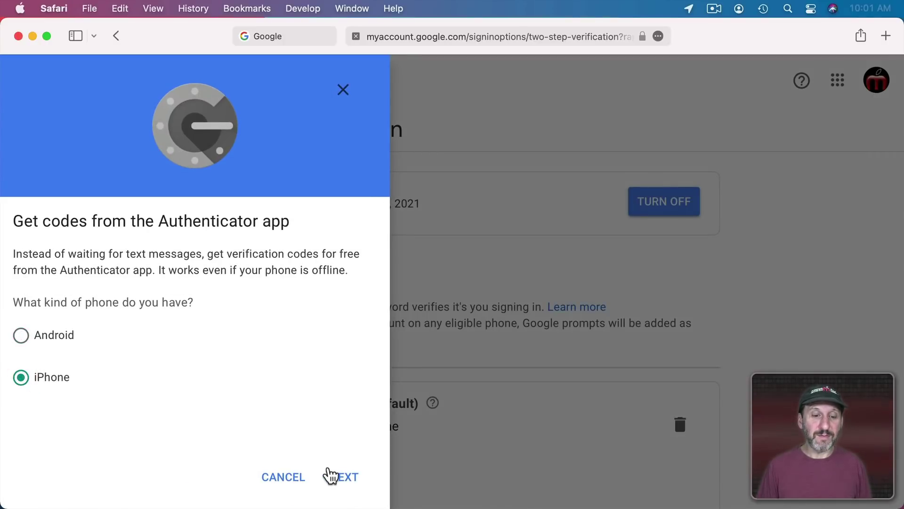
click(346, 482)
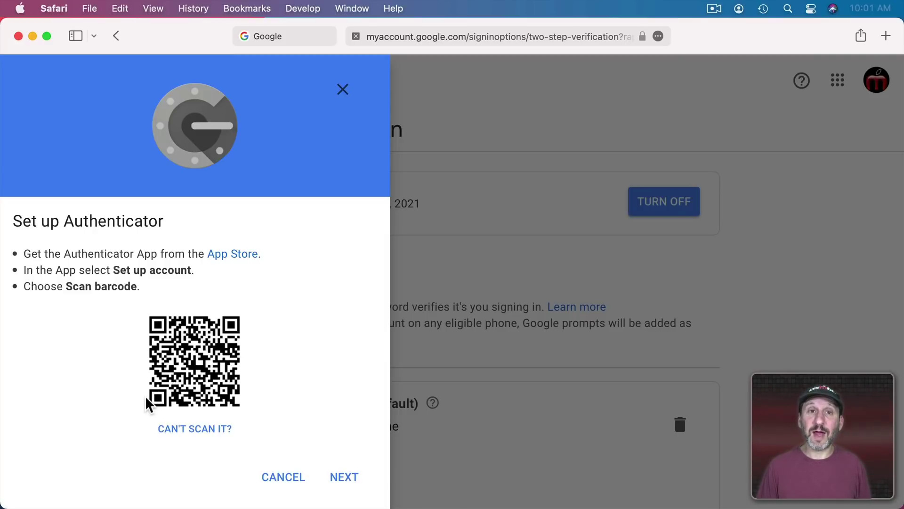
Show the Authenticator setup key as text instead of a barcode and copy it.
click(191, 429)
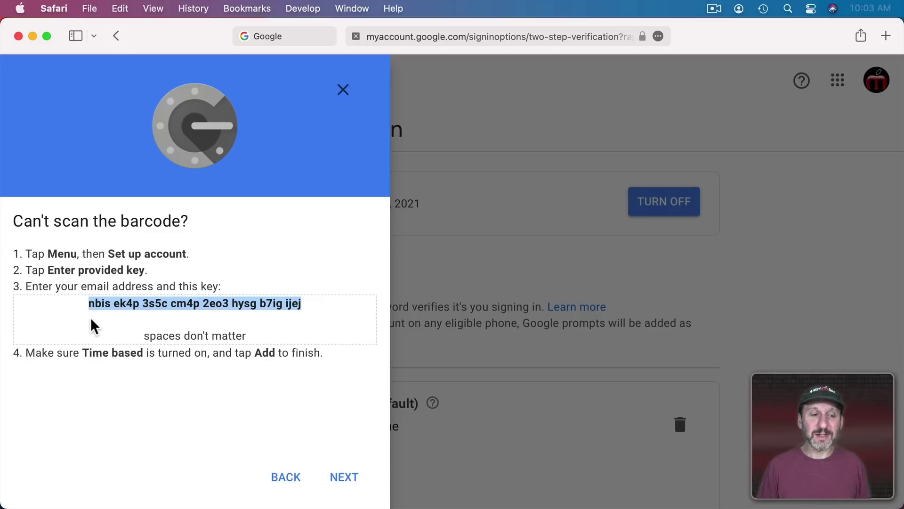
click(89, 315)
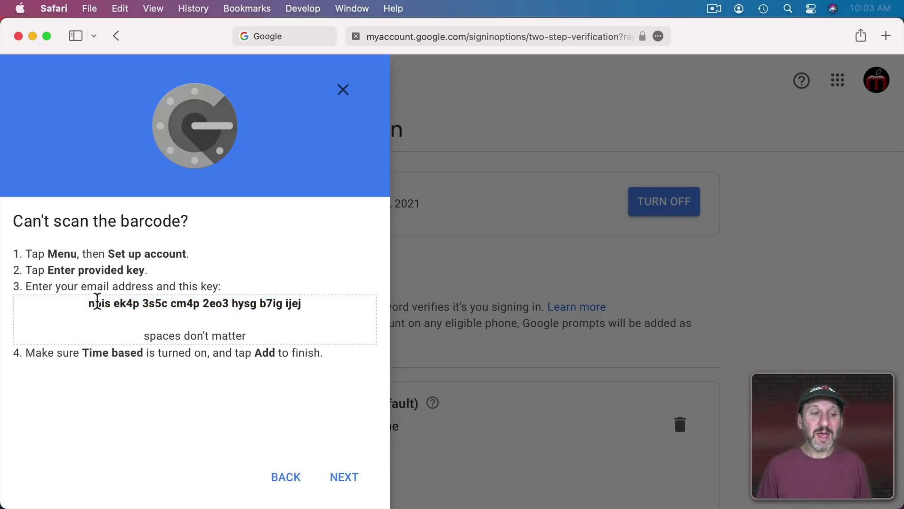
triple_click(97, 300)
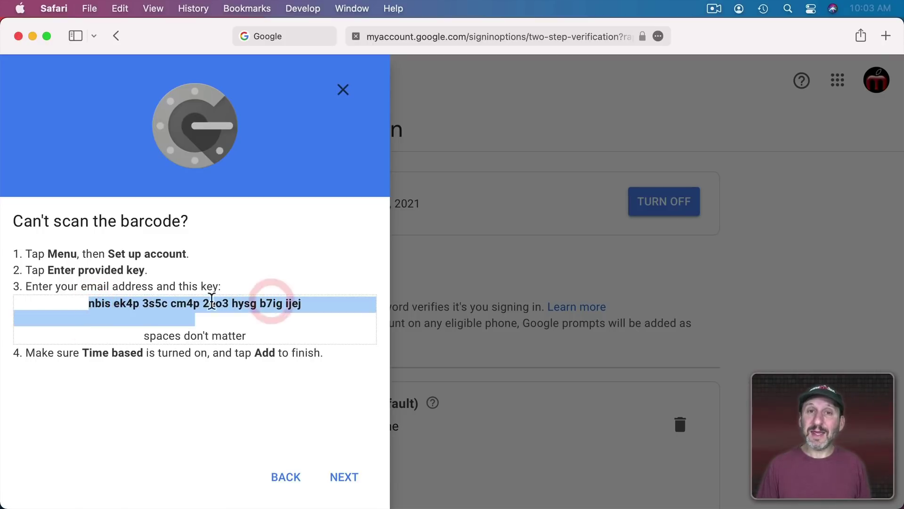
click(77, 298)
drag(94, 302, 291, 306)
key(super+c)
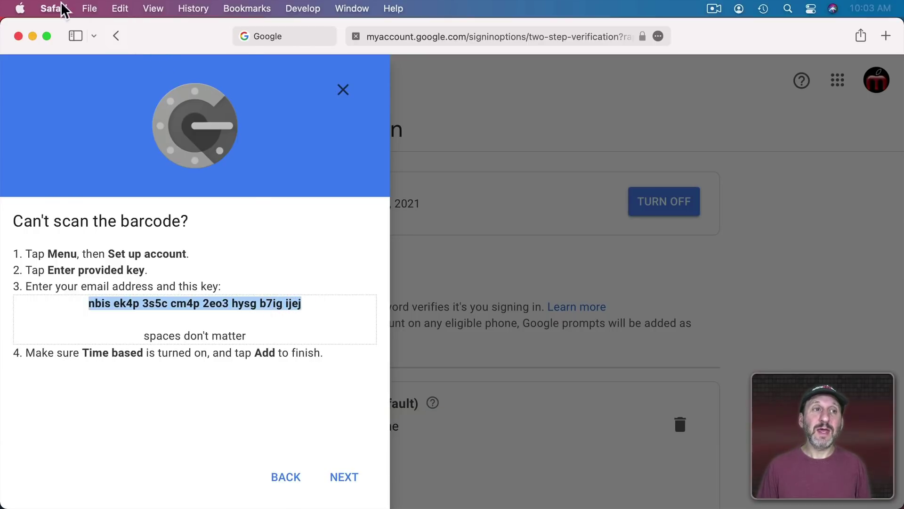
Paste Google's copied setup key into the google.com saved password's verification code setup.
click(58, 9)
click(60, 67)
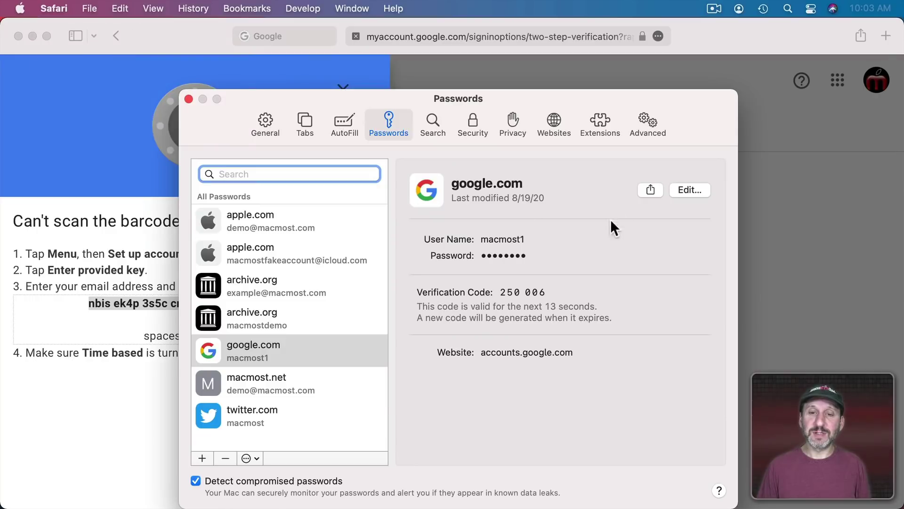
click(690, 189)
click(449, 307)
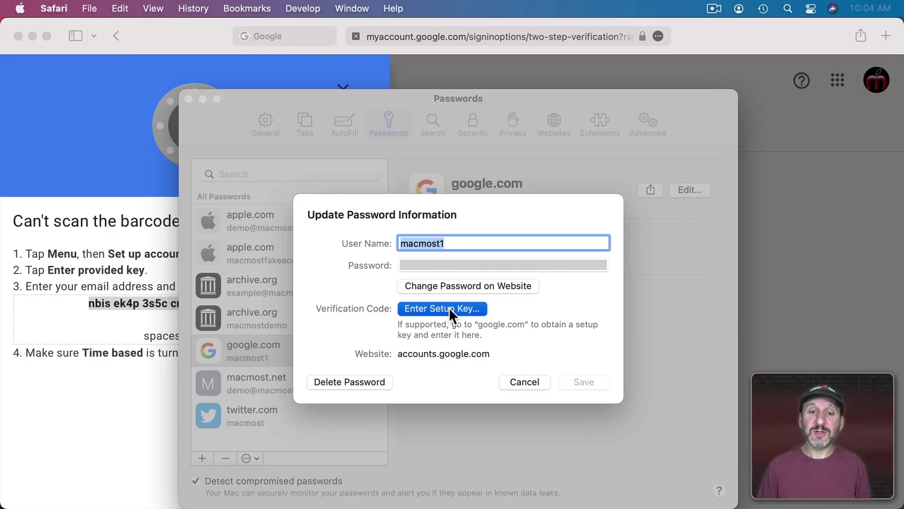
key(super+v)
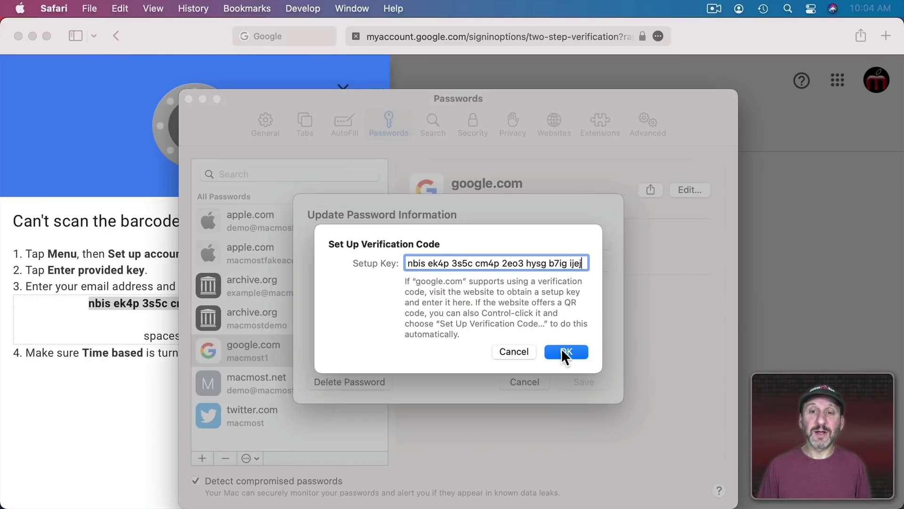
click(564, 351)
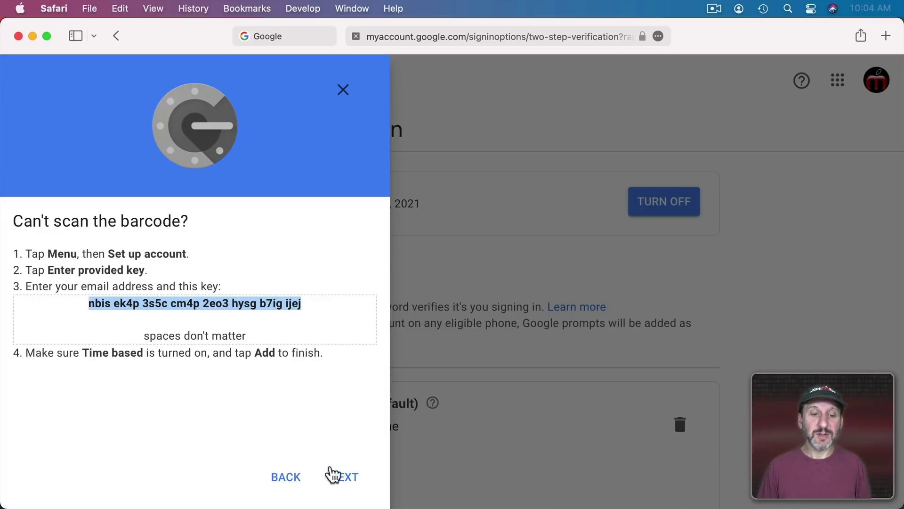
Verify the Authenticator with Safari's generated six-digit code and close the completed setup panel.
click(342, 474)
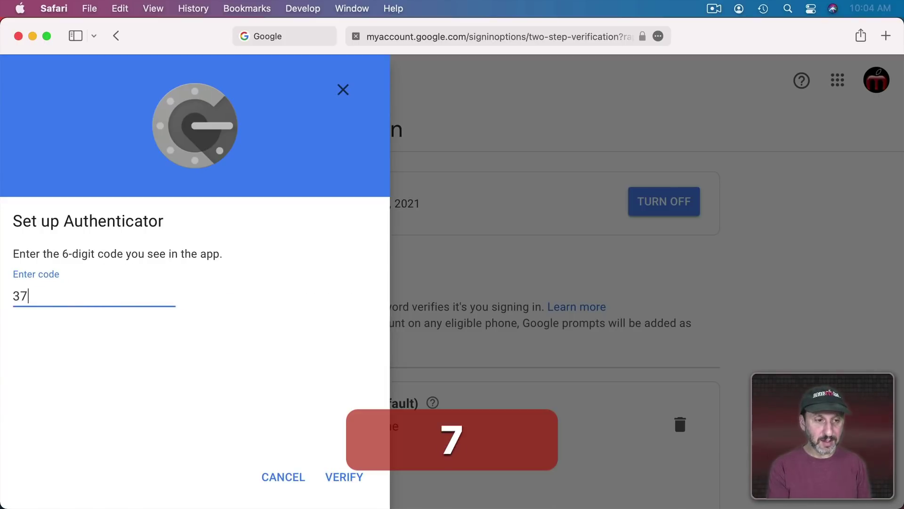
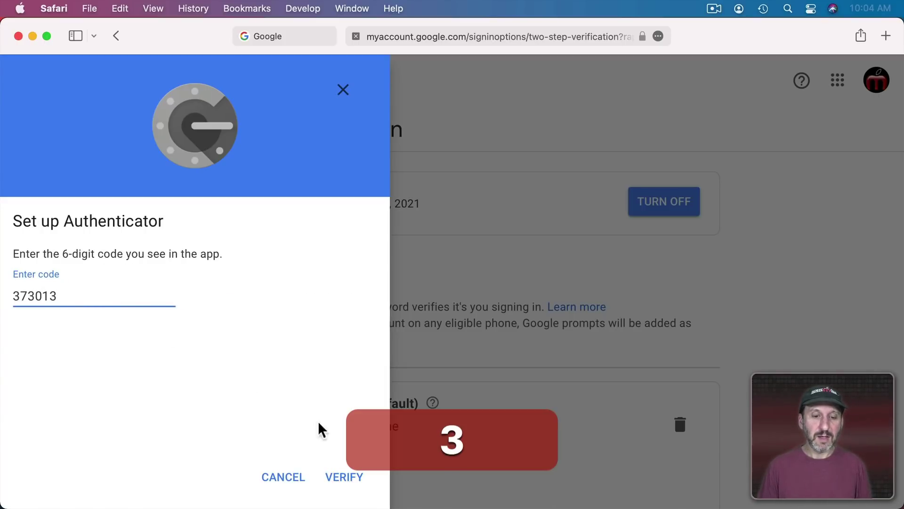
click(347, 477)
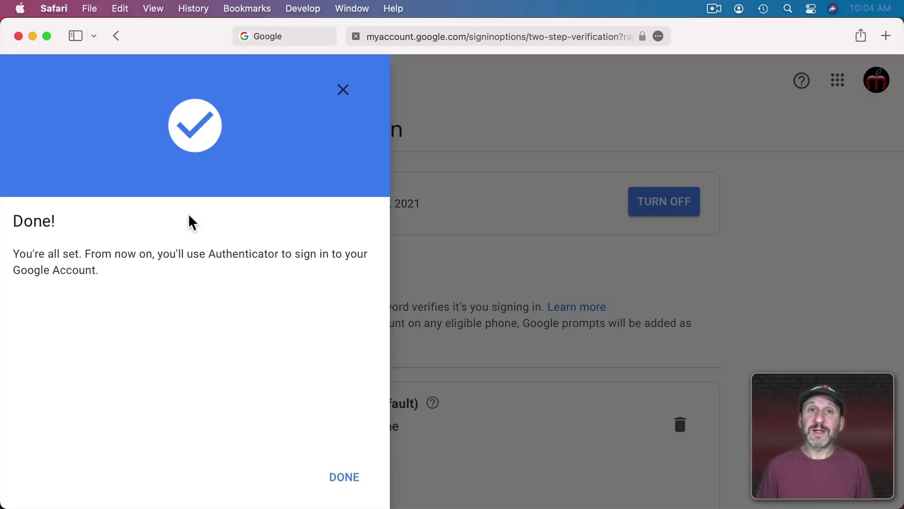
click(342, 91)
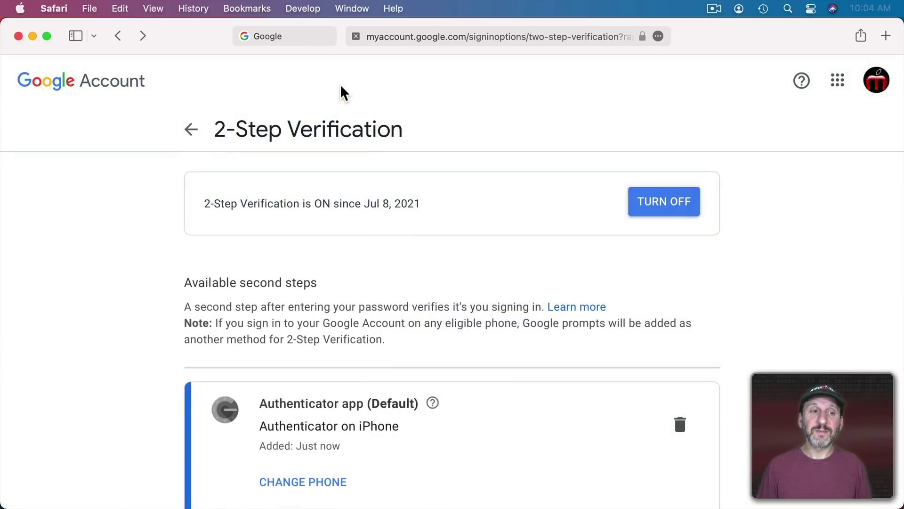
click(875, 81)
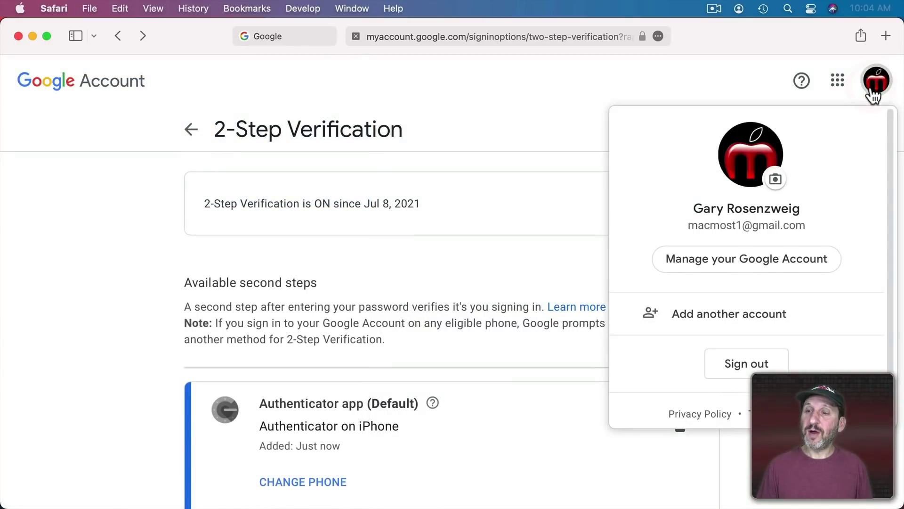
Sign out and back into Google, autofilling the saved password and verification code from Safari.
click(744, 366)
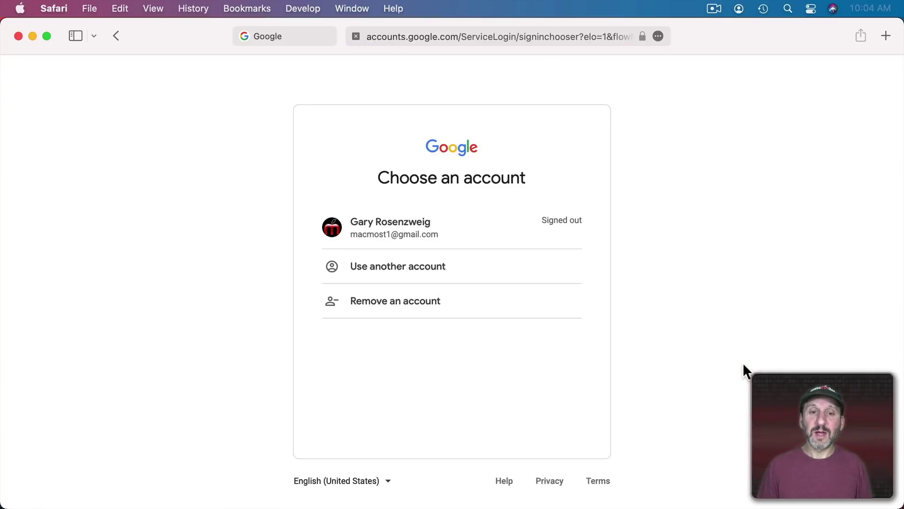
click(377, 230)
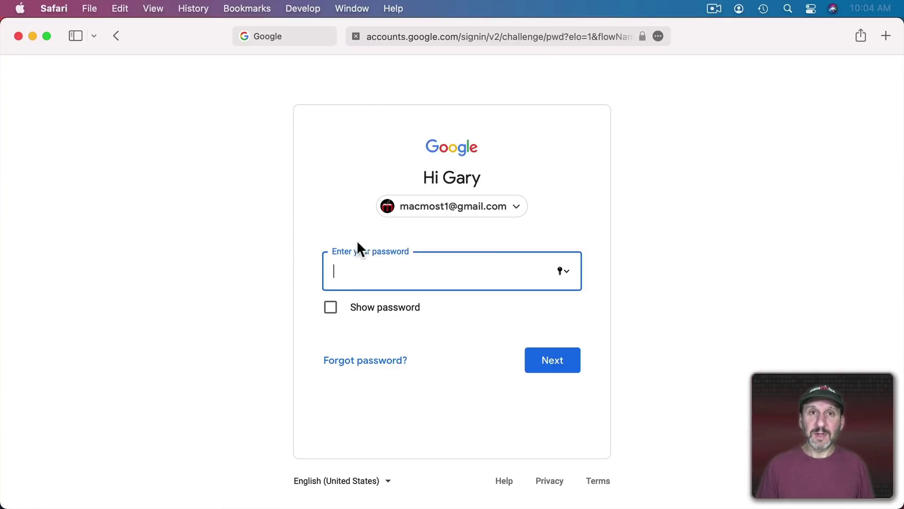
click(563, 271)
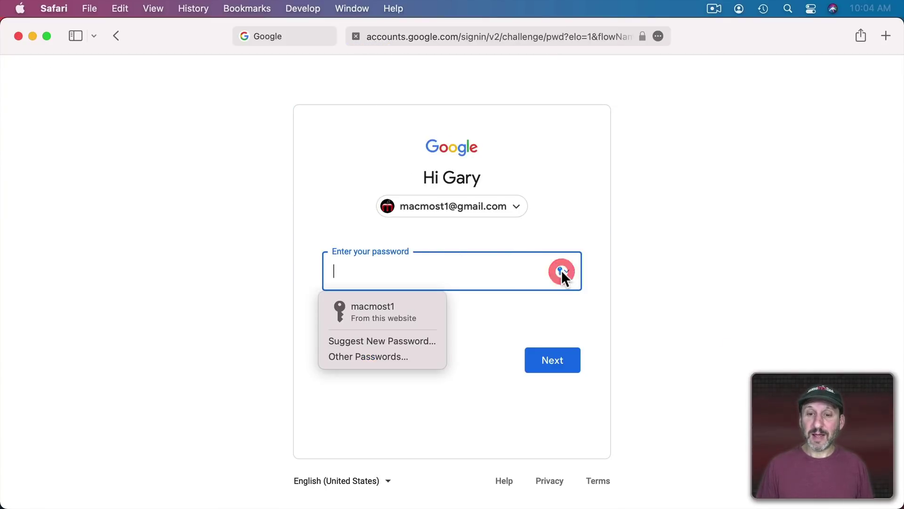
click(366, 304)
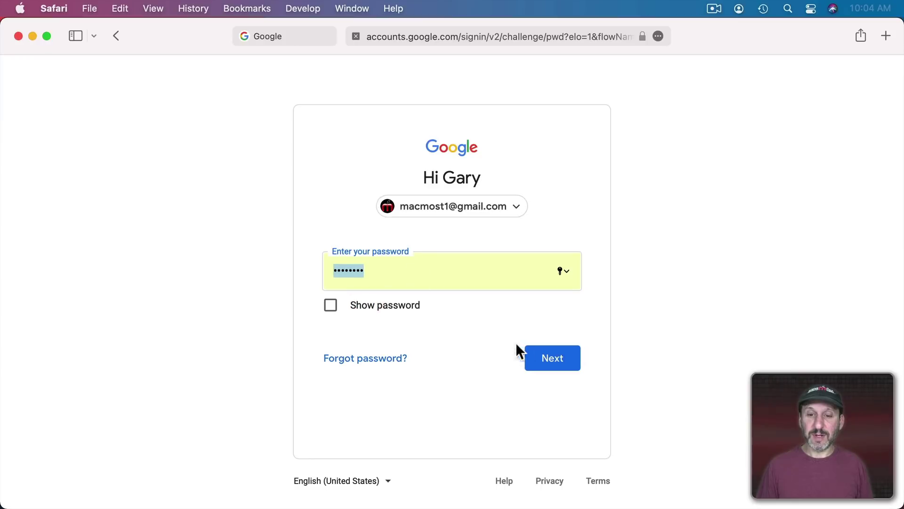
click(553, 357)
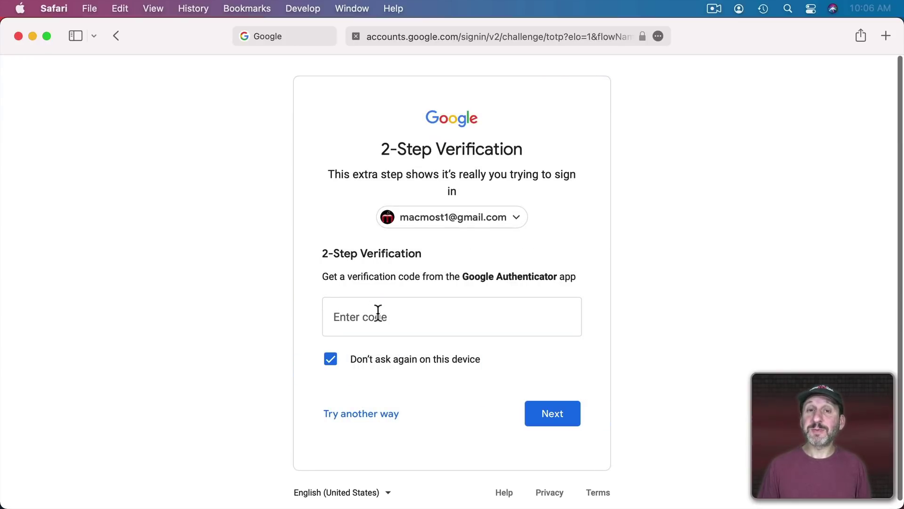
click(354, 319)
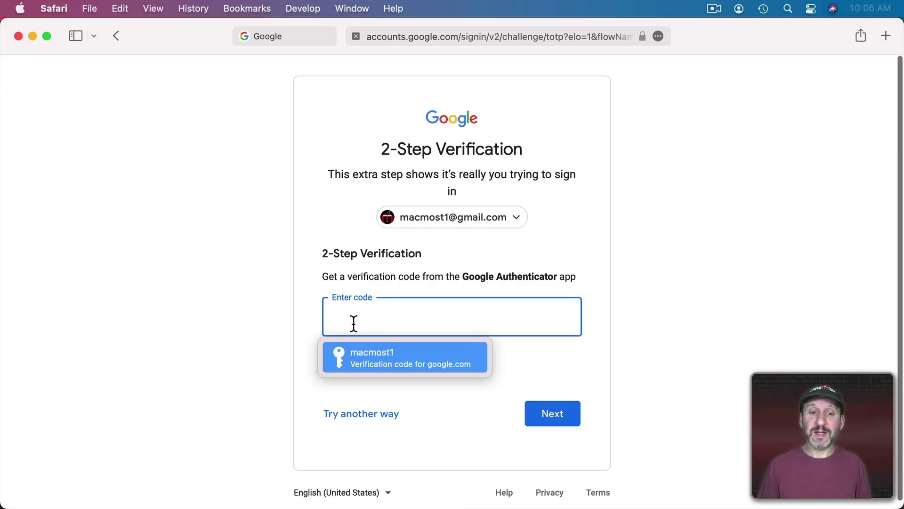
click(405, 362)
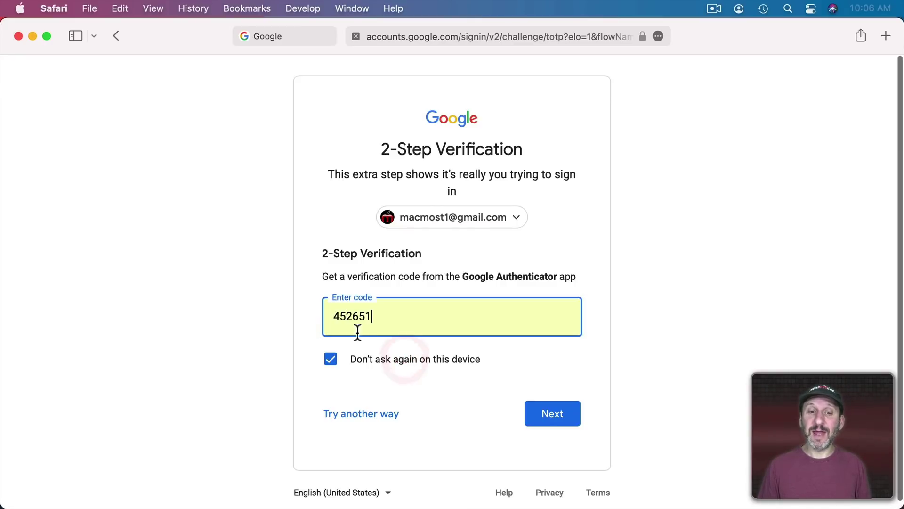
click(546, 417)
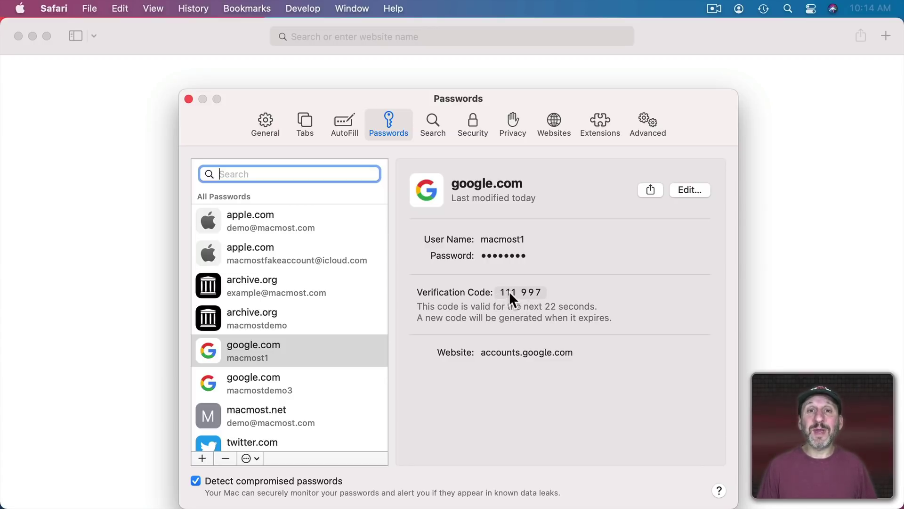
Copy the google.com entry's current verification code from Safari Passwords.
click(510, 291)
click(541, 301)
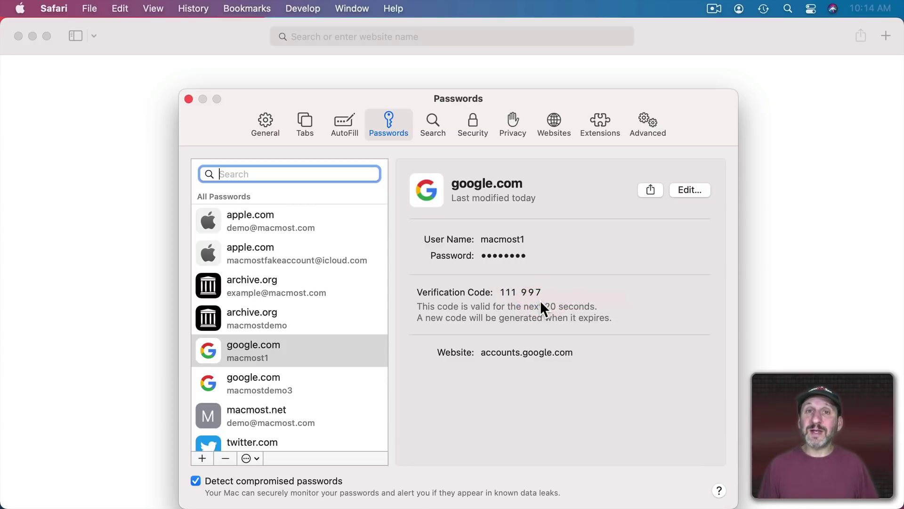